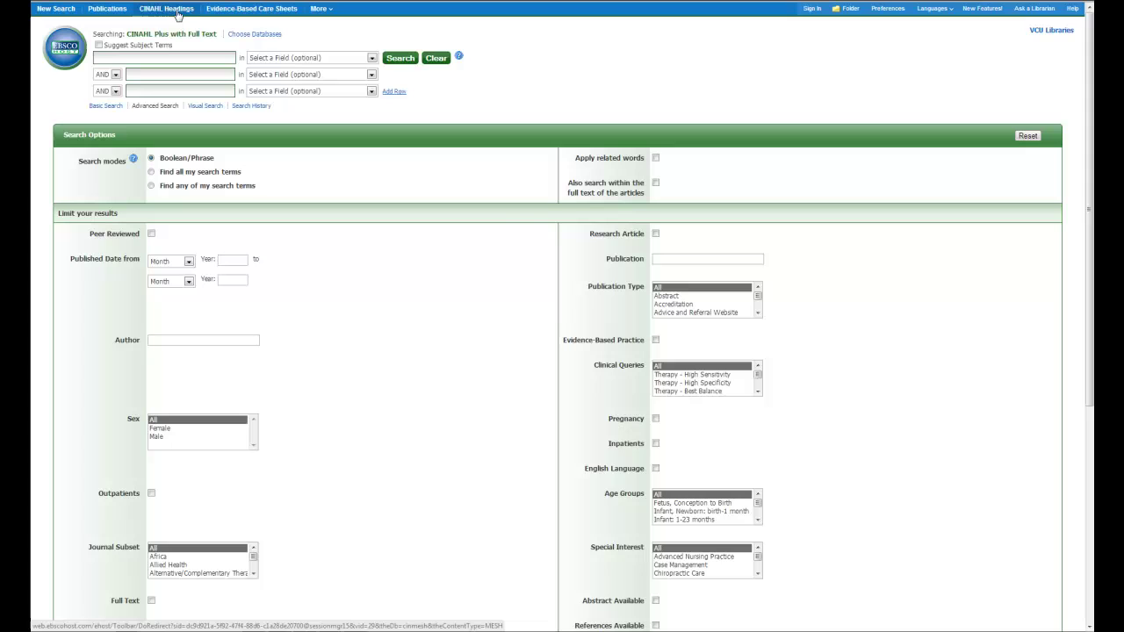
Enable Suggest Subject Terms and enter 'Sugar' in the first search box.
{"action": "left_click", "coordinate": [99, 45]}
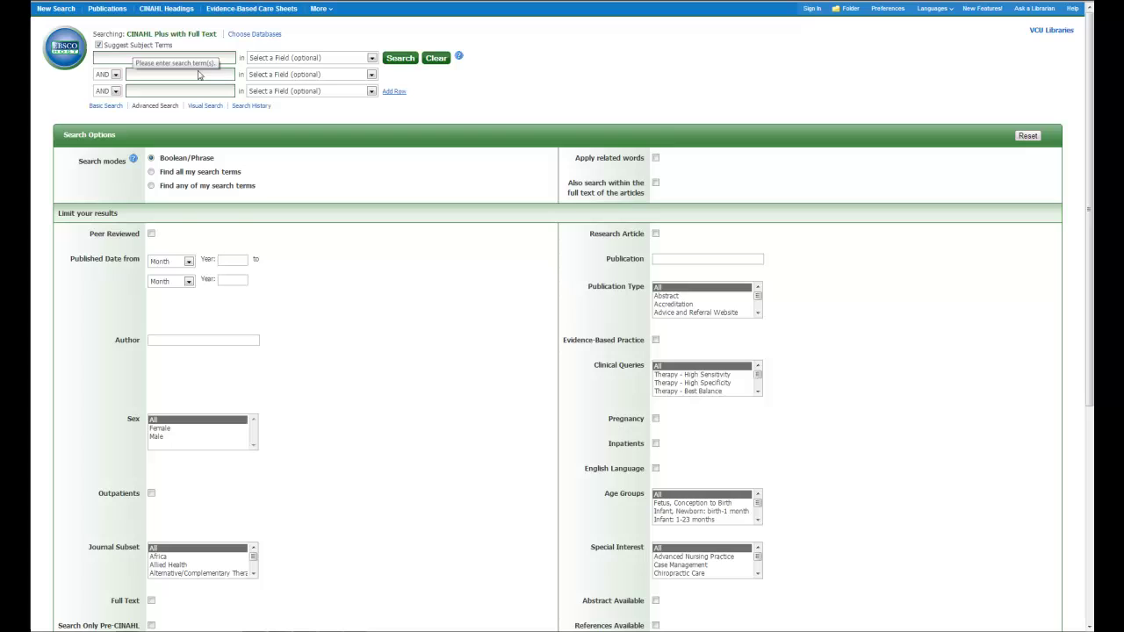
{"action": "type", "text": "Sugar"}
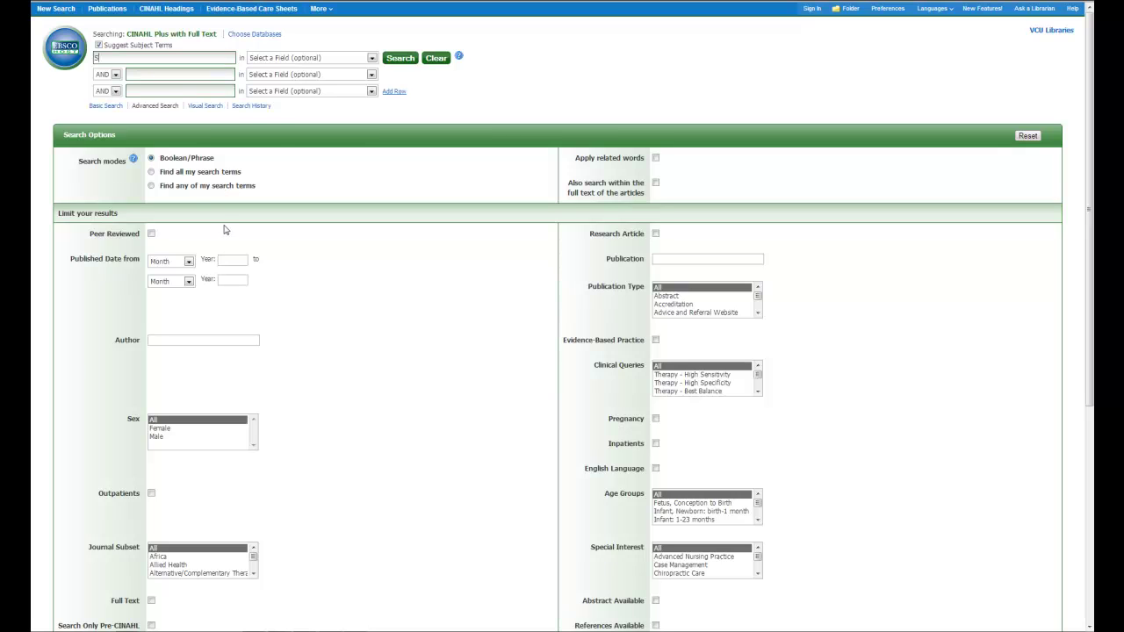
{"action": "left_click", "coordinate": [418, 145]}
Look up CINAHL Headings for 'Sugar' and tick the Carbohydrates heading.
{"action": "left_click", "coordinate": [398, 60]}
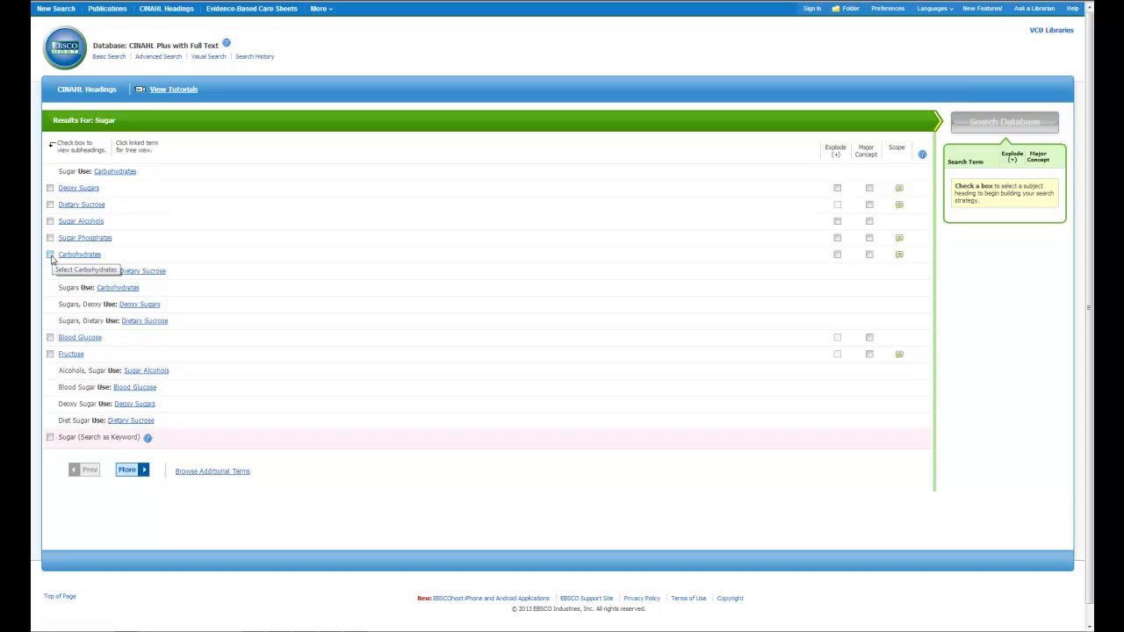
{"action": "left_click", "coordinate": [50, 255]}
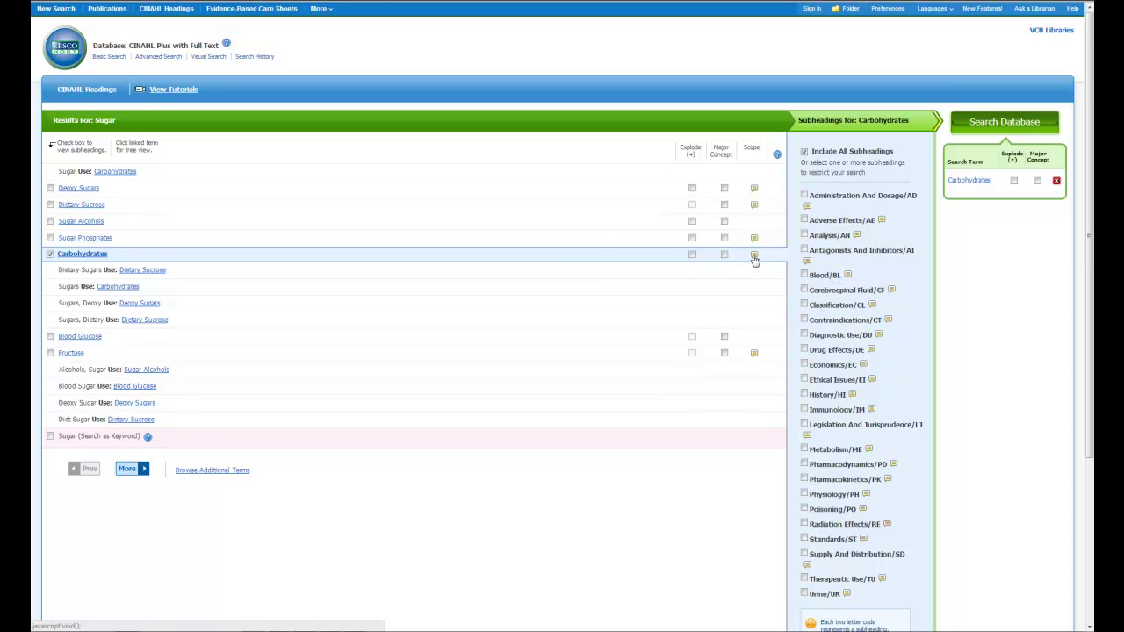
{"action": "left_click", "coordinate": [754, 256]}
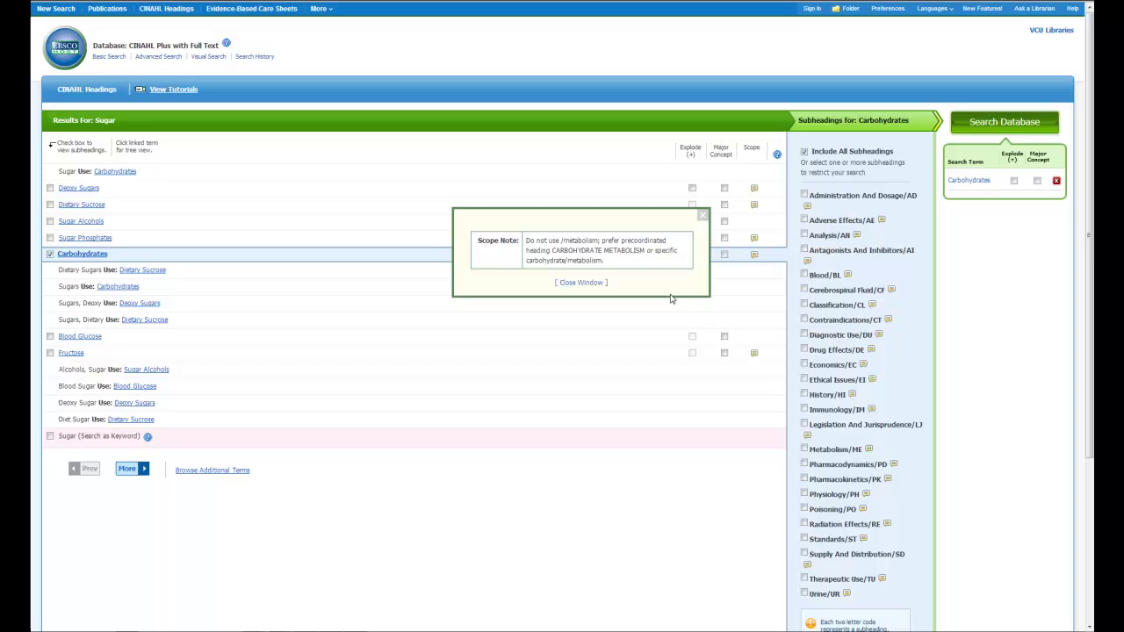
{"action": "left_click", "coordinate": [703, 218]}
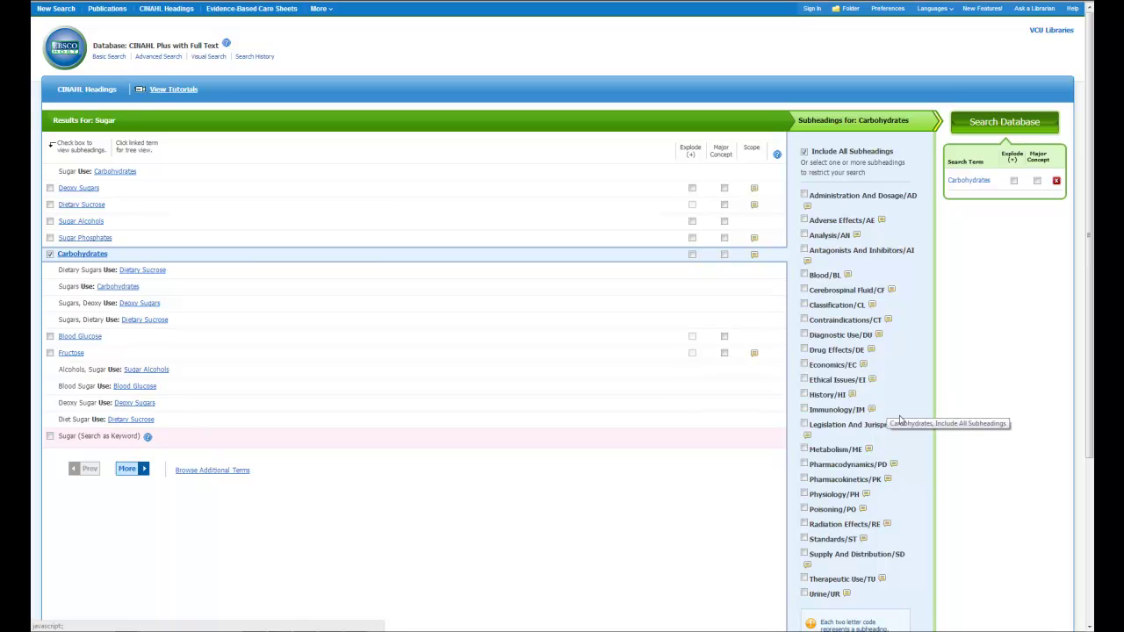
{"action": "scroll", "coordinate": [900, 420], "scroll_direction": "down", "scroll_amount": 1}
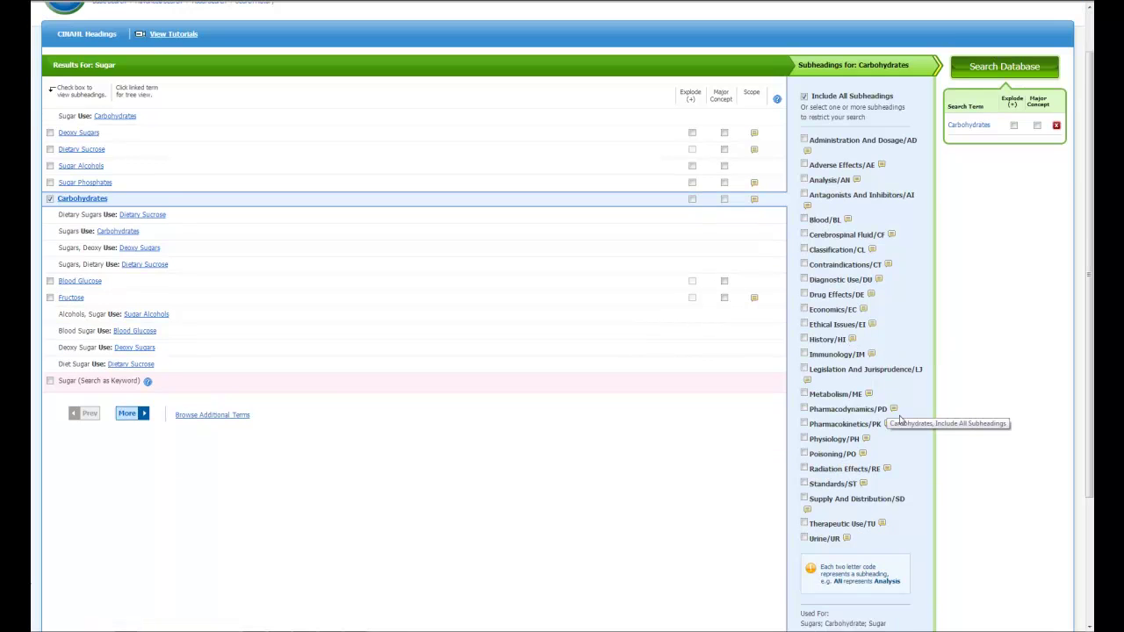
{"action": "scroll", "coordinate": [903, 247], "scroll_direction": "down", "scroll_amount": 1}
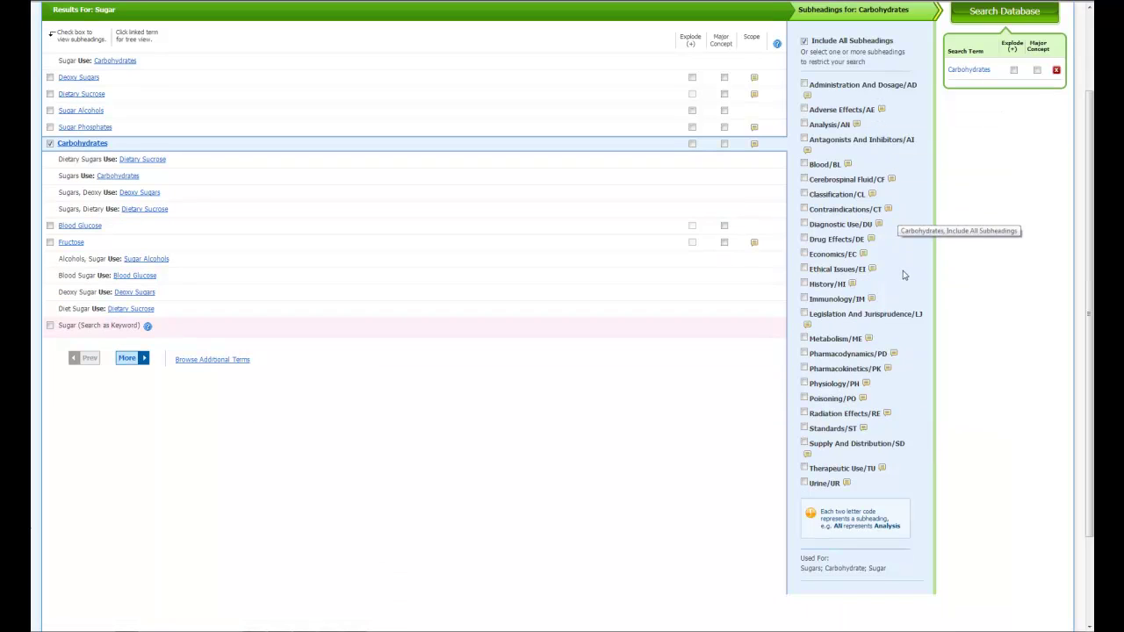
{"action": "scroll", "coordinate": [903, 275], "scroll_direction": "down", "scroll_amount": 1}
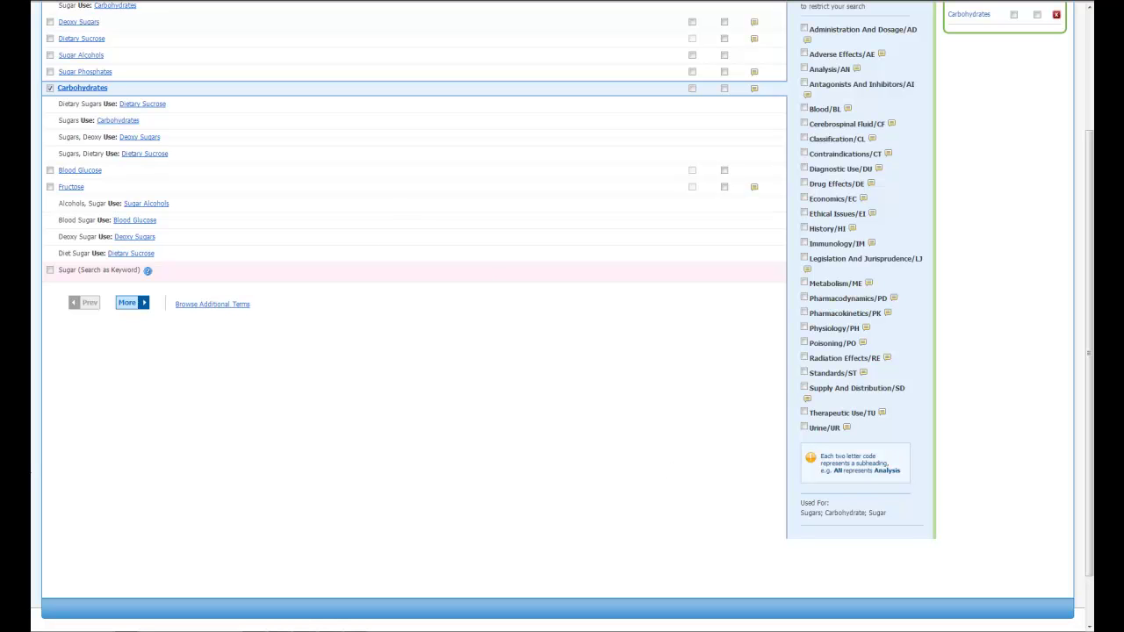
{"action": "scroll", "coordinate": [1001, 407], "scroll_direction": "up", "scroll_amount": 3}
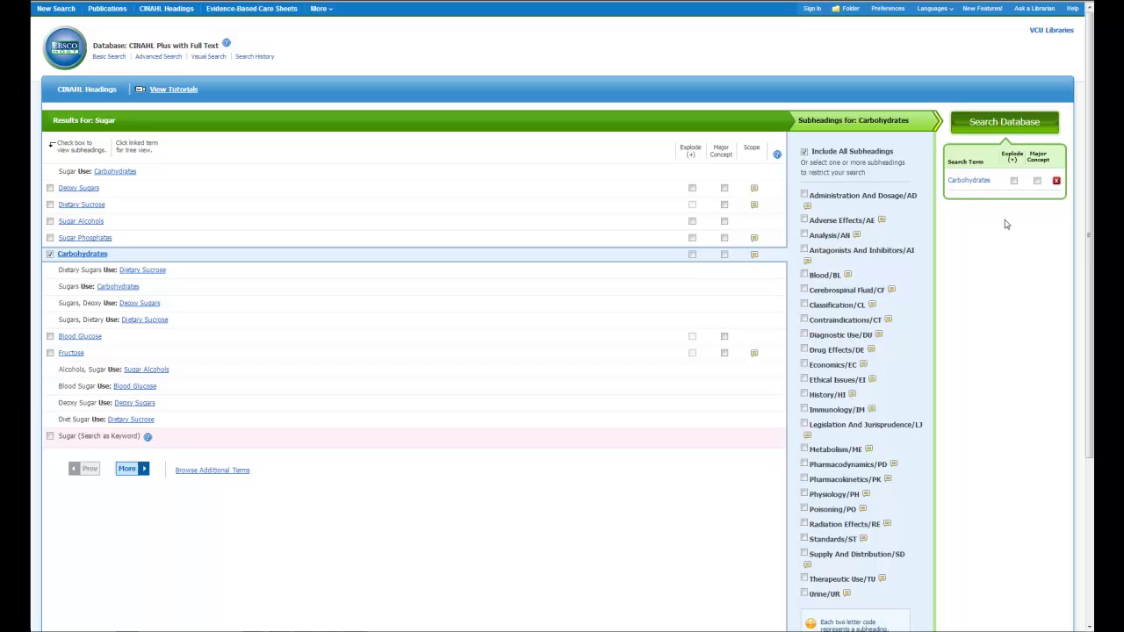
Run the (MH "Carbohydrates") search as S1 with 1,413 results, then clear the search box.
{"action": "left_click", "coordinate": [1002, 125]}
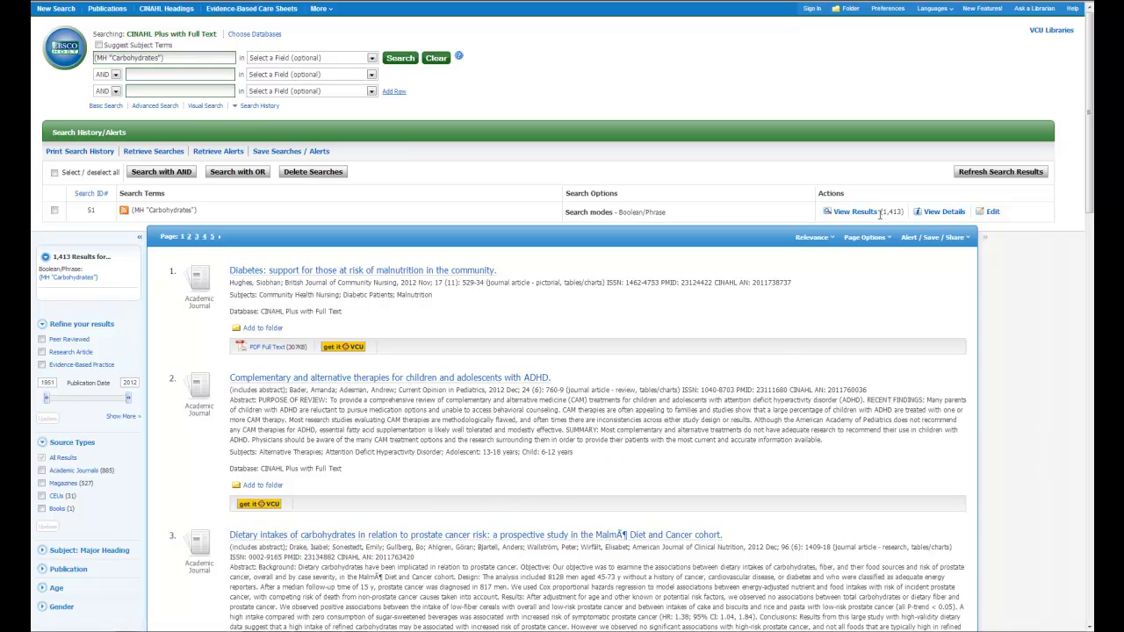
{"action": "left_click_drag", "start_coordinate": [880, 212], "coordinate": [905, 212]}
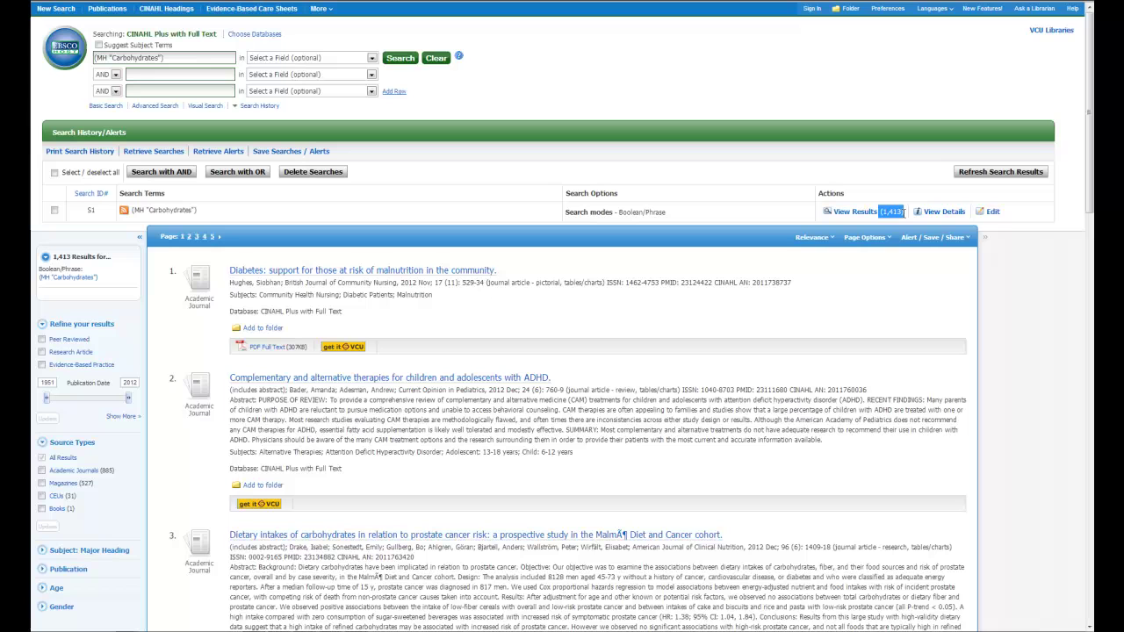
{"action": "left_click", "coordinate": [516, 353]}
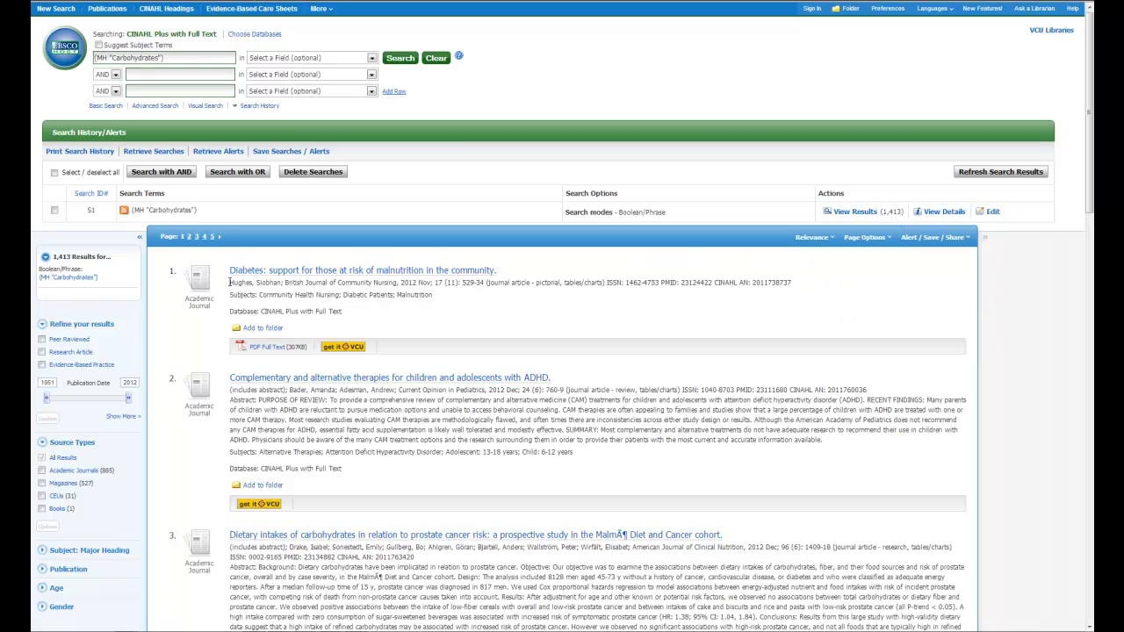
{"action": "left_click_drag", "start_coordinate": [115, 260], "coordinate": [53, 259]}
{"action": "left_click", "coordinate": [632, 318]}
{"action": "left_click_drag", "start_coordinate": [184, 58], "coordinate": [94, 58]}
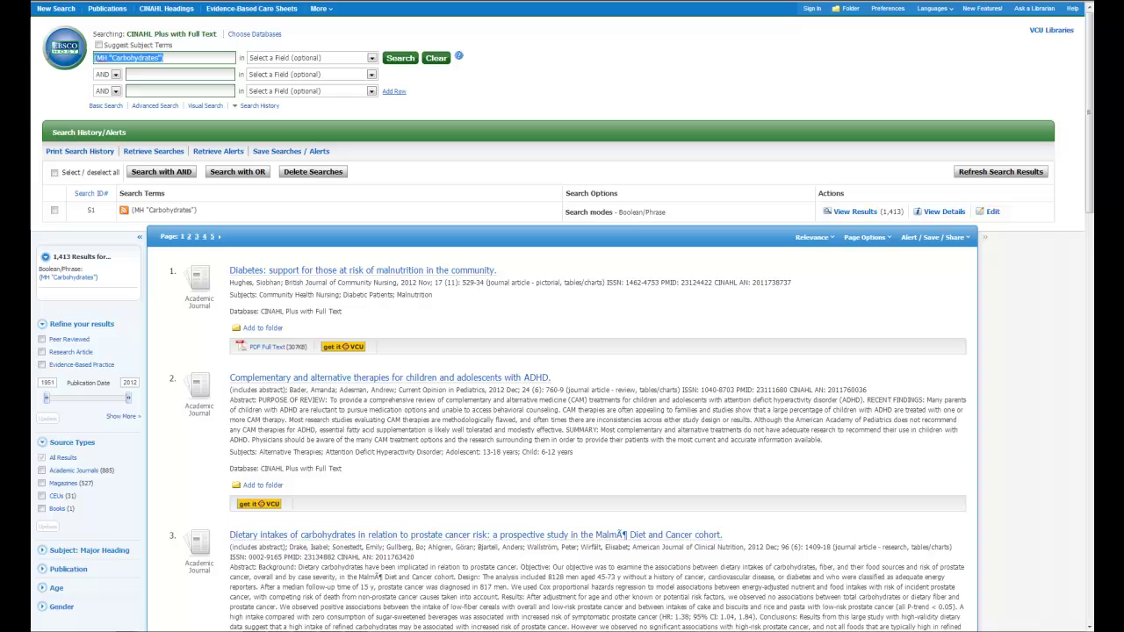
{"action": "key", "text": "Delete"}
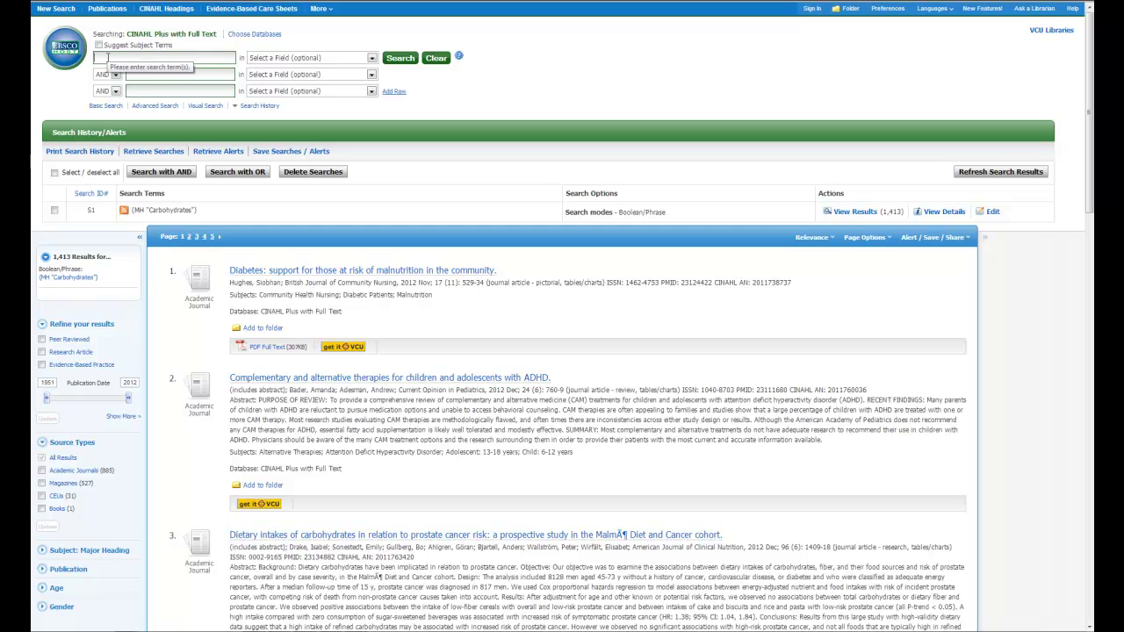
Enter 'Obe' with Suggest Subject Terms on and look up matching CINAHL Headings.
{"action": "type", "text": "Obesity"}
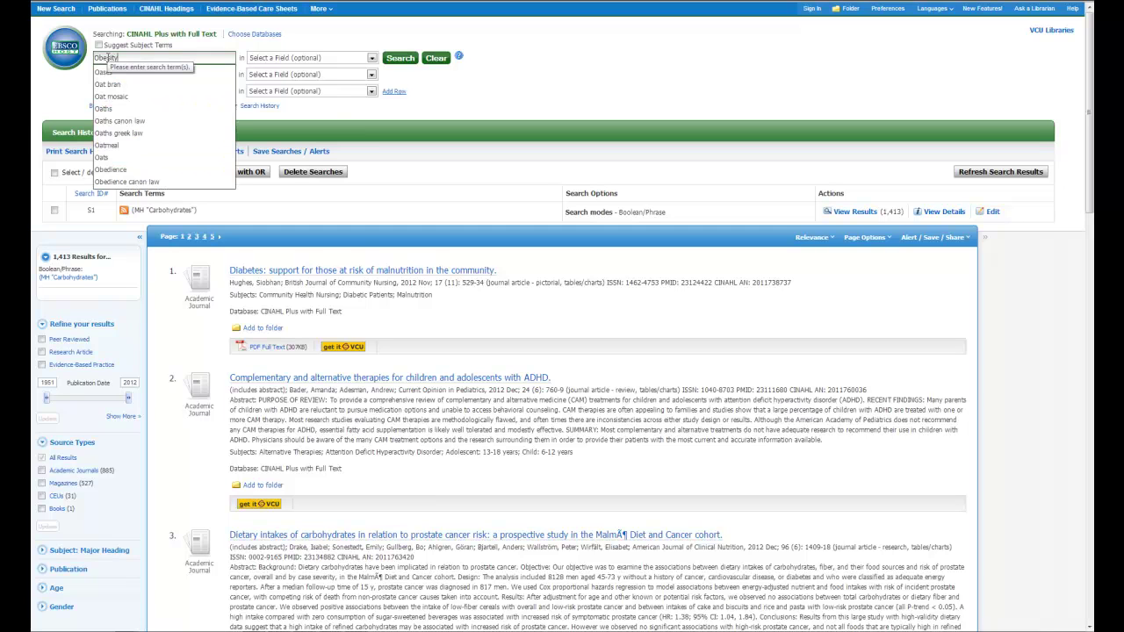
{"action": "left_click", "coordinate": [638, 118]}
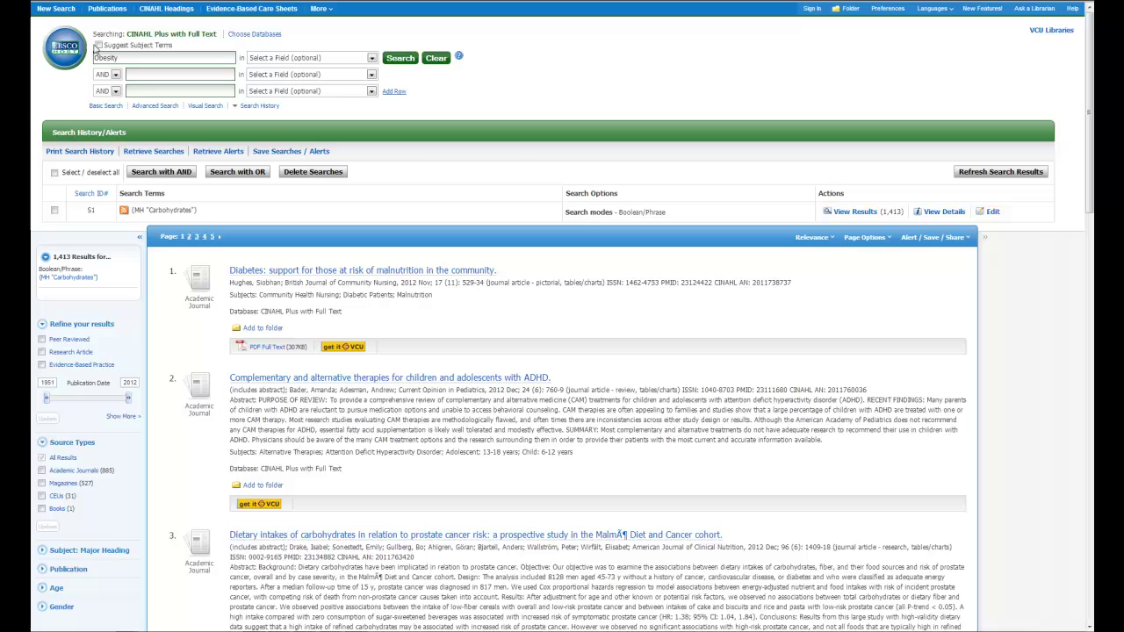
{"action": "left_click", "coordinate": [98, 45]}
{"action": "left_click", "coordinate": [400, 58]}
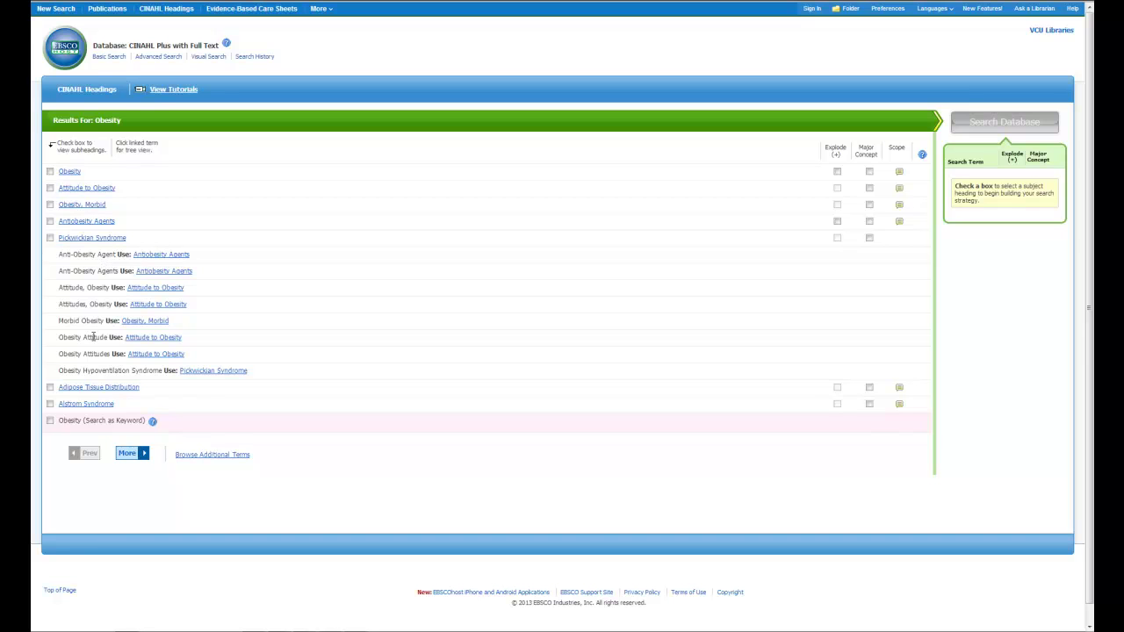
Select the Obesity heading and search the database, adding S2 with 41,703 results.
{"action": "left_click", "coordinate": [50, 171]}
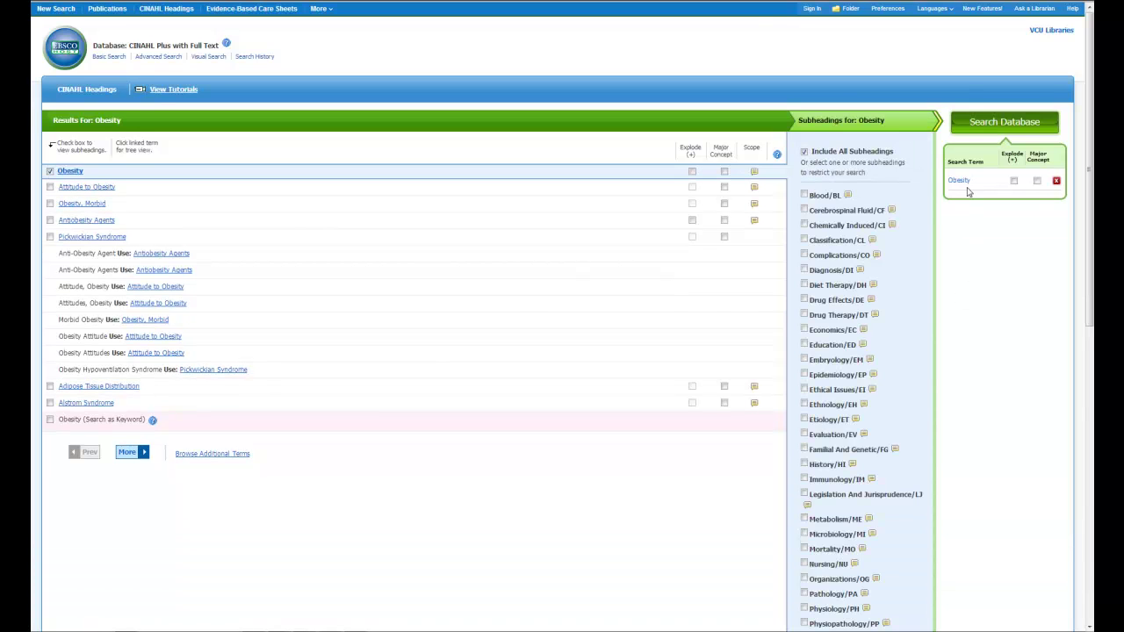
{"action": "scroll", "coordinate": [868, 195], "scroll_direction": "down", "scroll_amount": 3}
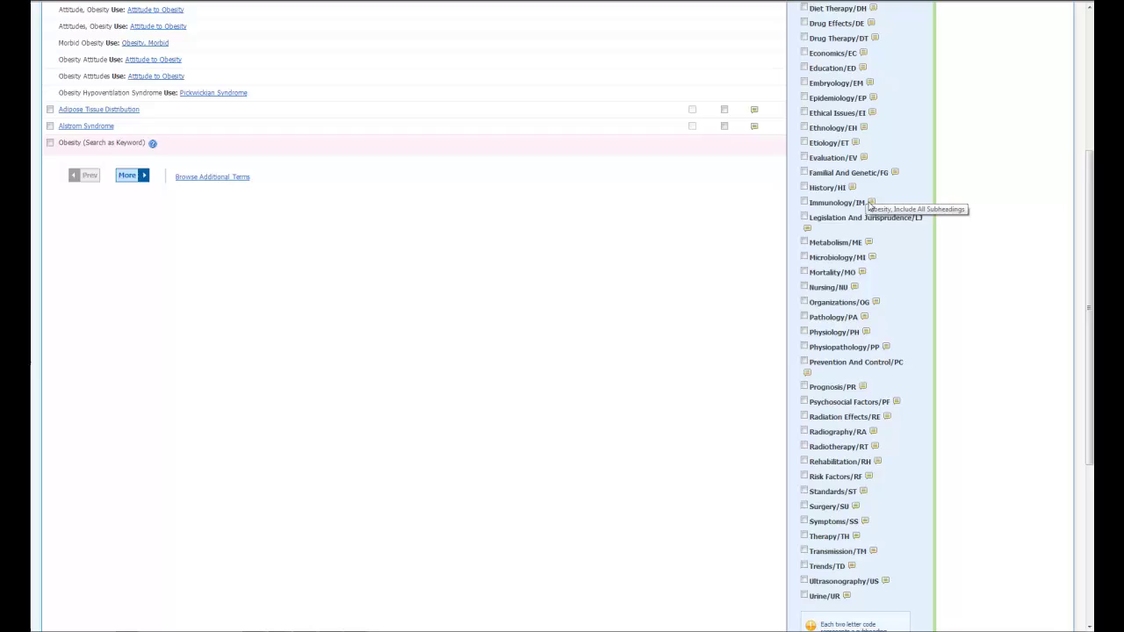
{"action": "scroll", "coordinate": [870, 204], "scroll_direction": "up", "scroll_amount": 3}
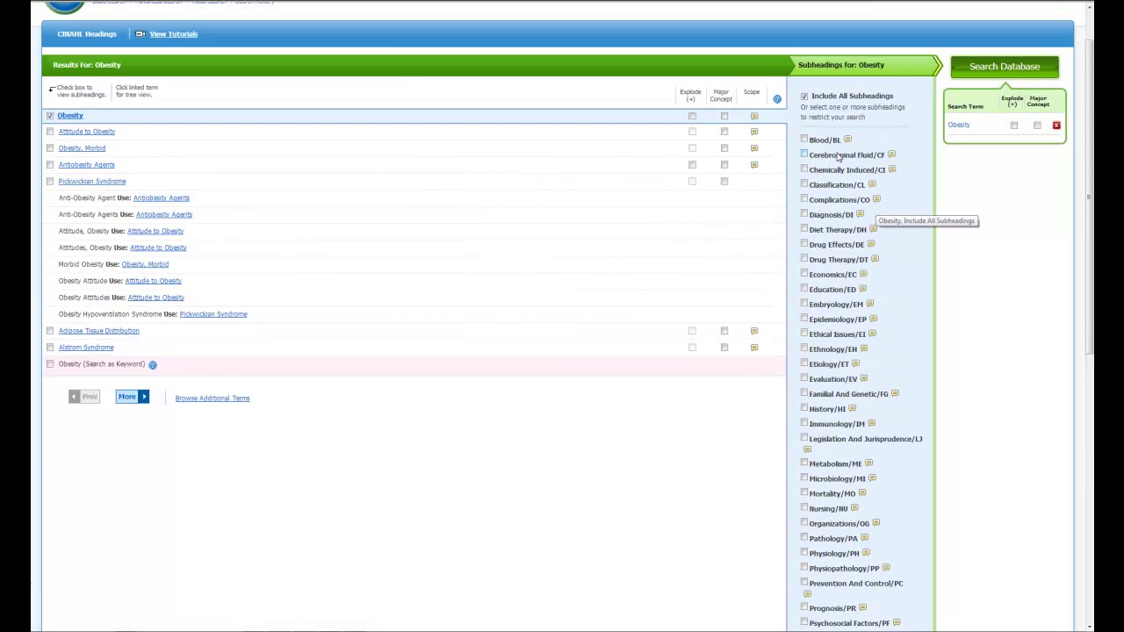
{"action": "left_click", "coordinate": [983, 73]}
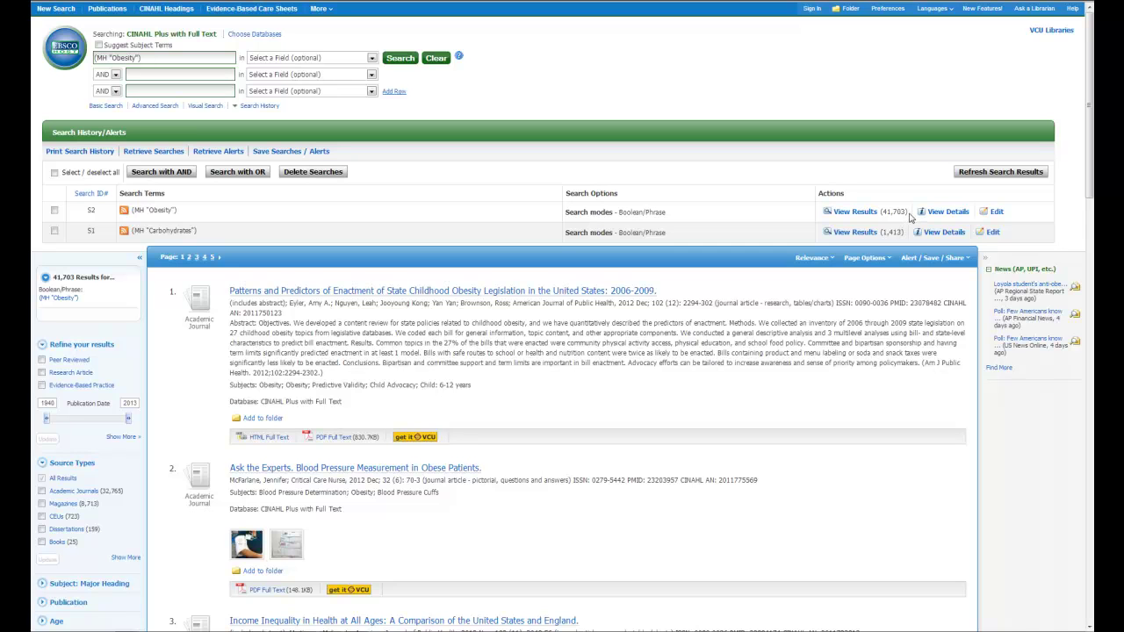
Collapse the '41,703 Results for...' summary box in the left panel.
{"action": "left_click_drag", "start_coordinate": [908, 213], "coordinate": [881, 212]}
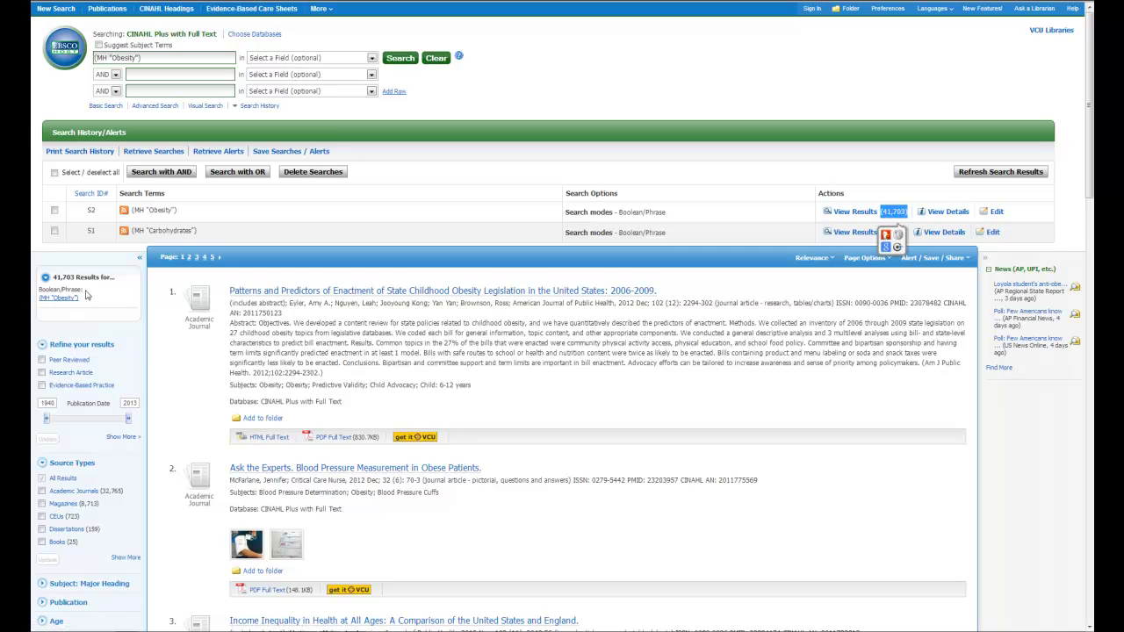
{"action": "left_click_drag", "start_coordinate": [115, 277], "coordinate": [51, 278]}
{"action": "left_click", "coordinate": [51, 278]}
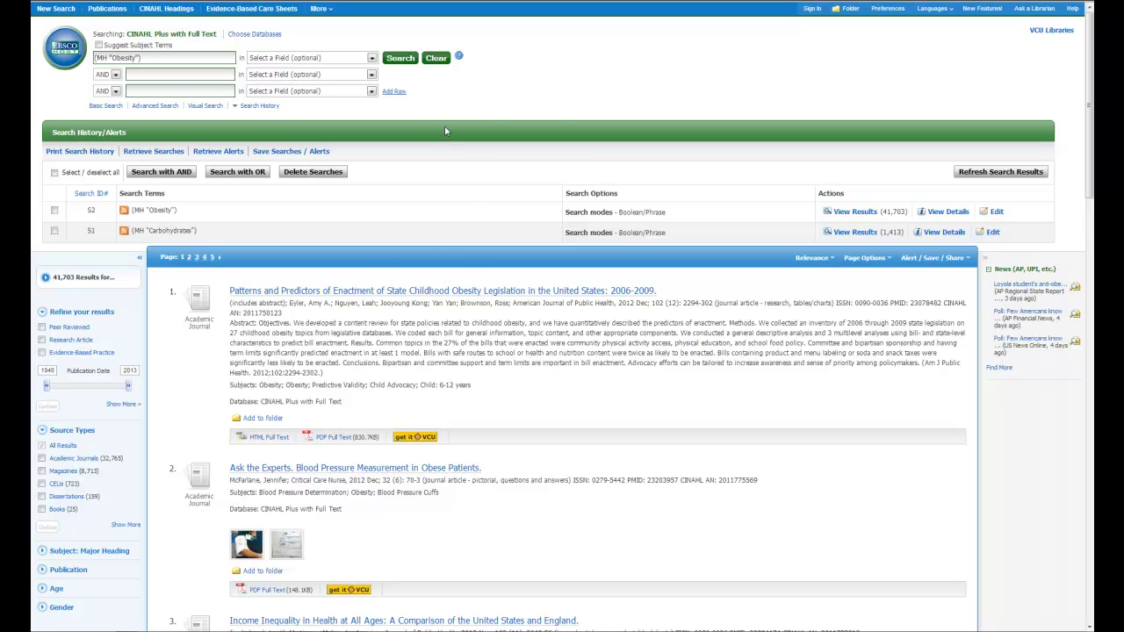
Clear the Find field and tick both S1 and S2 in Search History.
{"action": "left_click", "coordinate": [435, 58]}
{"action": "left_click", "coordinate": [54, 230]}
{"action": "left_click", "coordinate": [55, 211]}
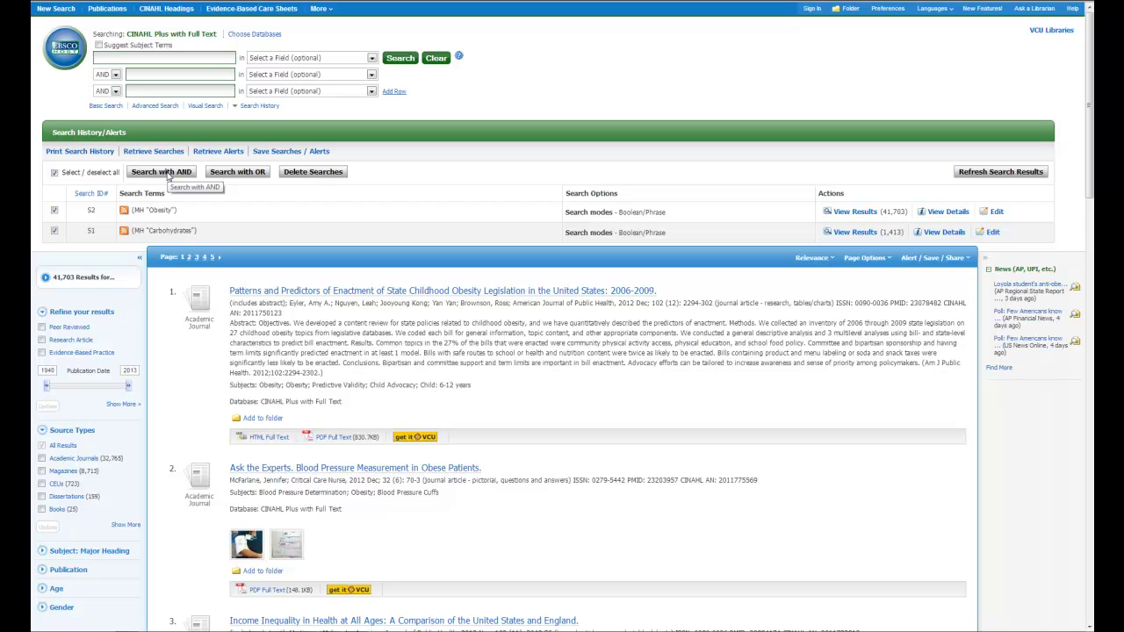
Combine S1 AND S2 into search S3, listing its 106 results.
{"action": "left_click", "coordinate": [168, 176]}
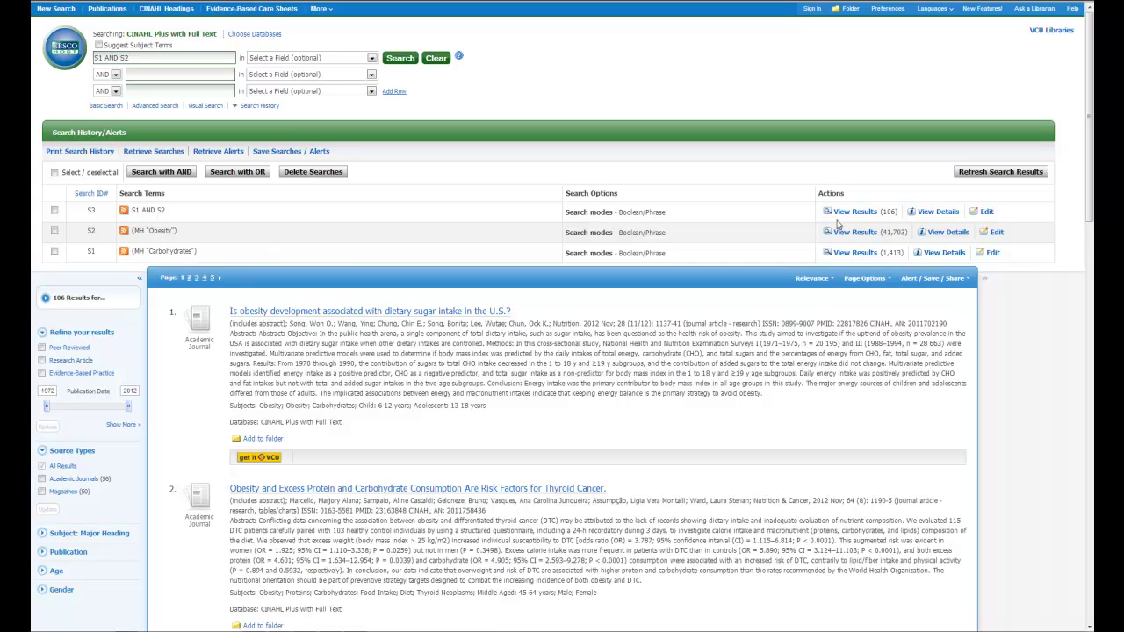
{"action": "left_click_drag", "start_coordinate": [905, 212], "coordinate": [880, 211]}
{"action": "left_click", "coordinate": [764, 437]}
{"action": "scroll", "coordinate": [562, 395], "scroll_direction": "down", "scroll_amount": 1}
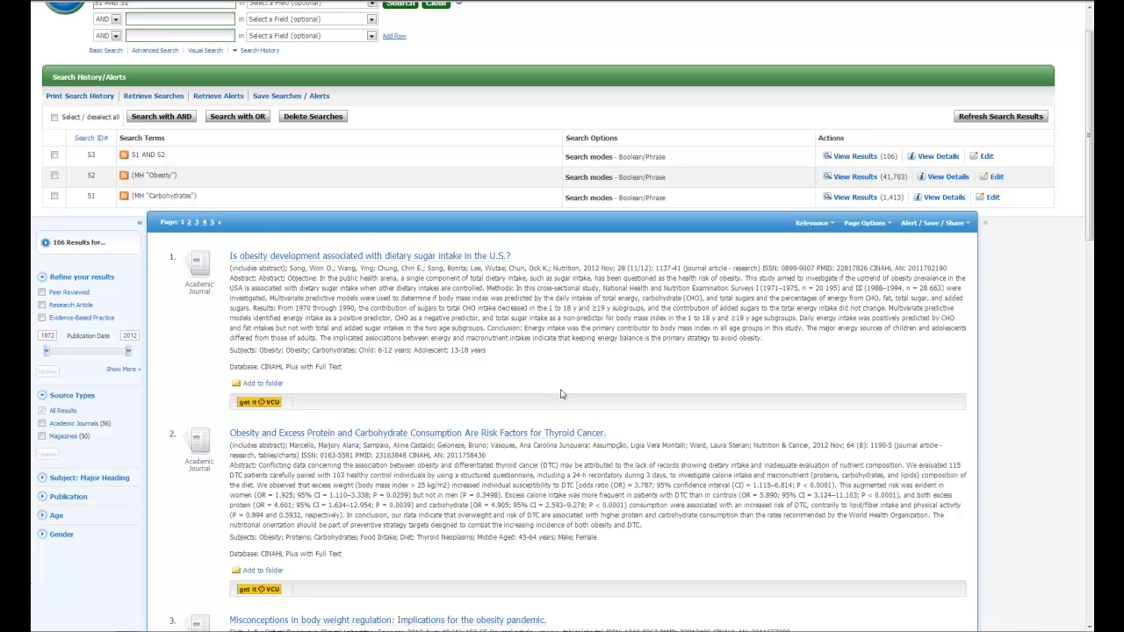
{"action": "scroll", "coordinate": [562, 394], "scroll_direction": "down", "scroll_amount": 1}
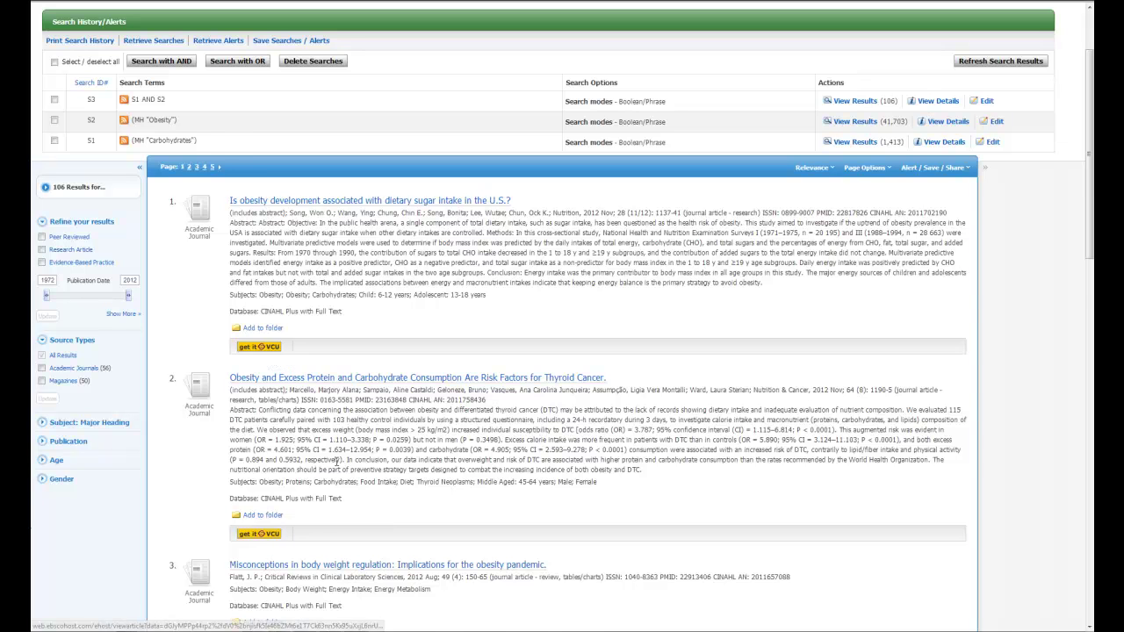
{"action": "scroll", "coordinate": [264, 386], "scroll_direction": "down", "scroll_amount": 2}
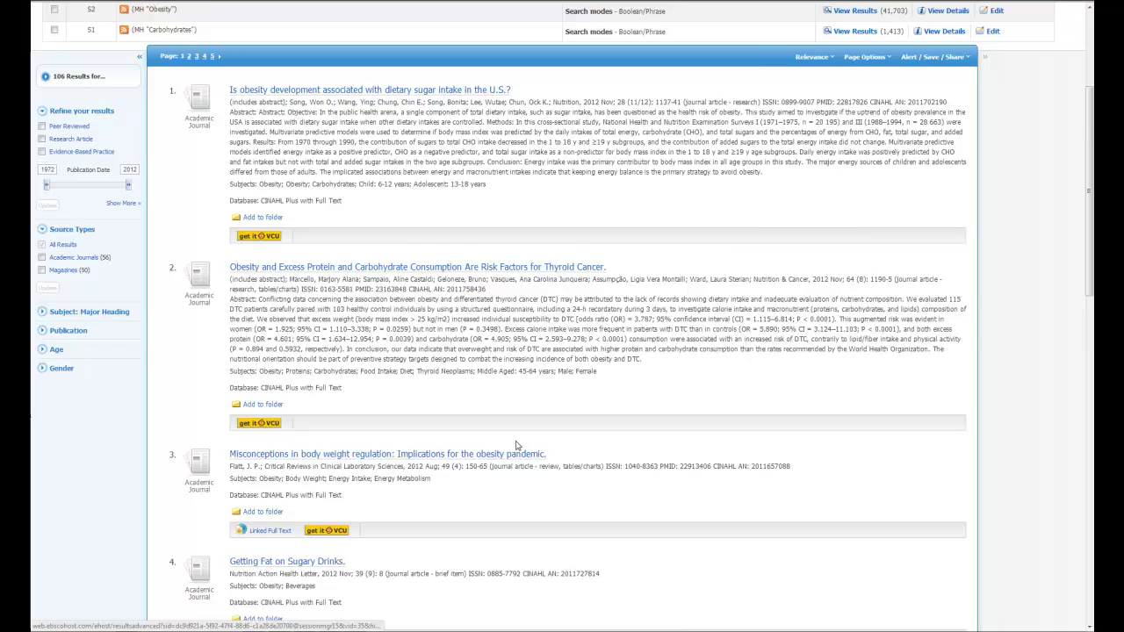
{"action": "scroll", "coordinate": [516, 448], "scroll_direction": "down", "scroll_amount": 3}
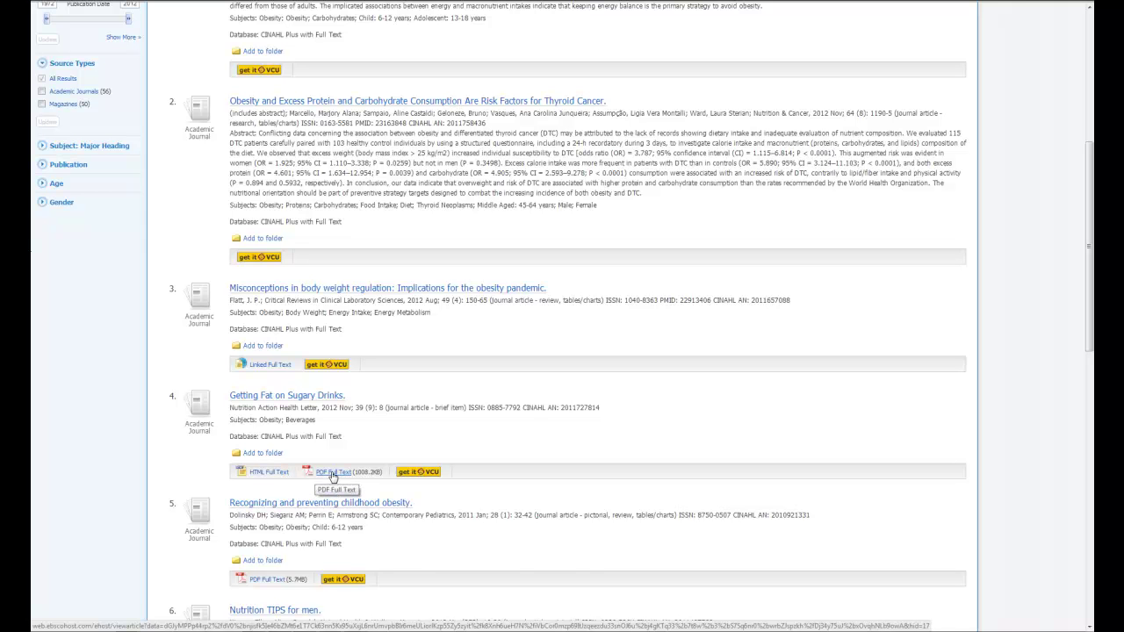
{"action": "scroll", "coordinate": [457, 416], "scroll_direction": "up", "scroll_amount": 2}
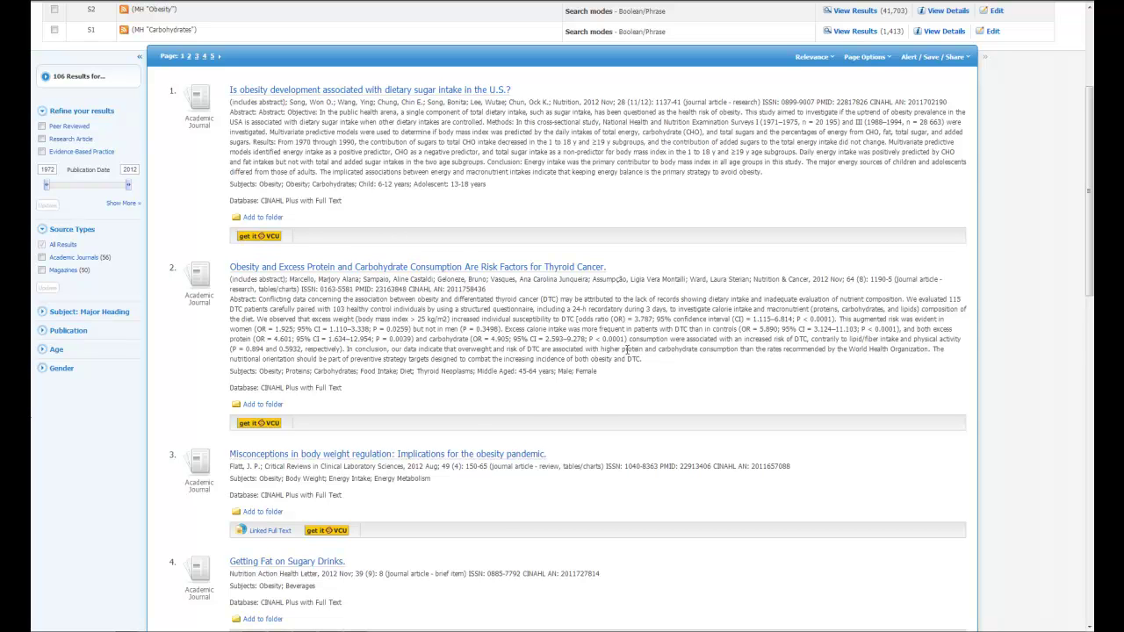
{"action": "scroll", "coordinate": [627, 350], "scroll_direction": "up", "scroll_amount": 3}
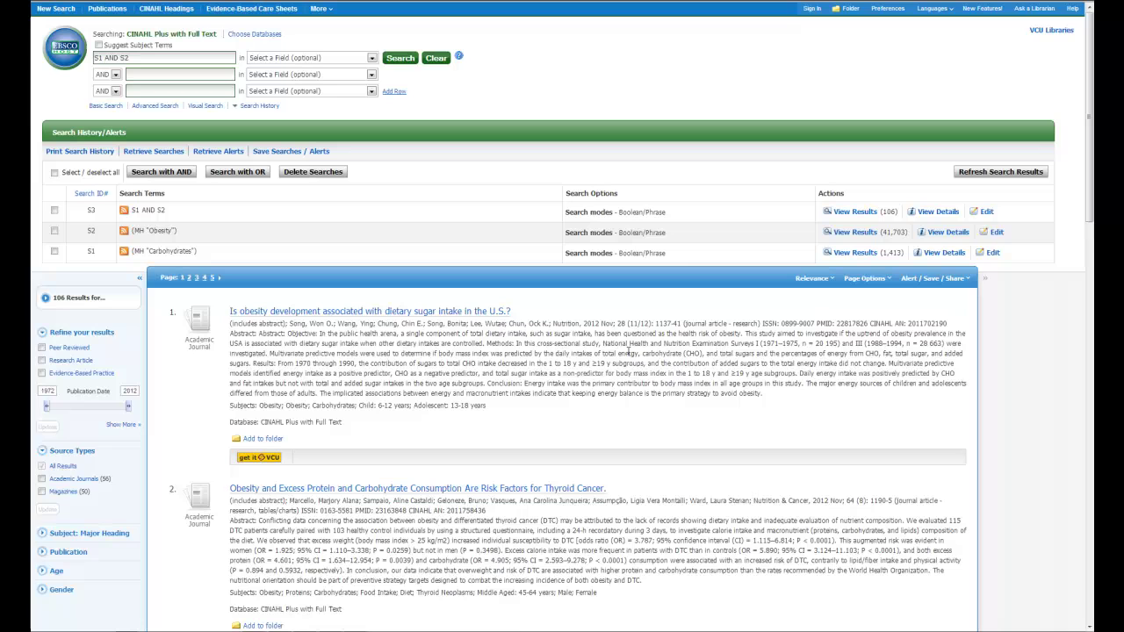